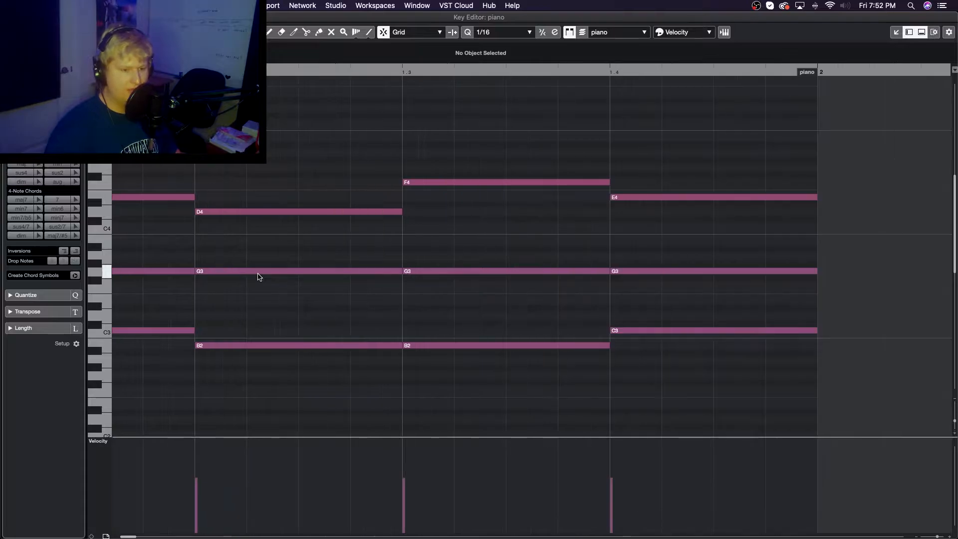
# Play back the four-chord piano progression from the start of the part
pyautogui.hscroll(-3, 259, 277)
pyautogui.scroll(-1, 259, 277)
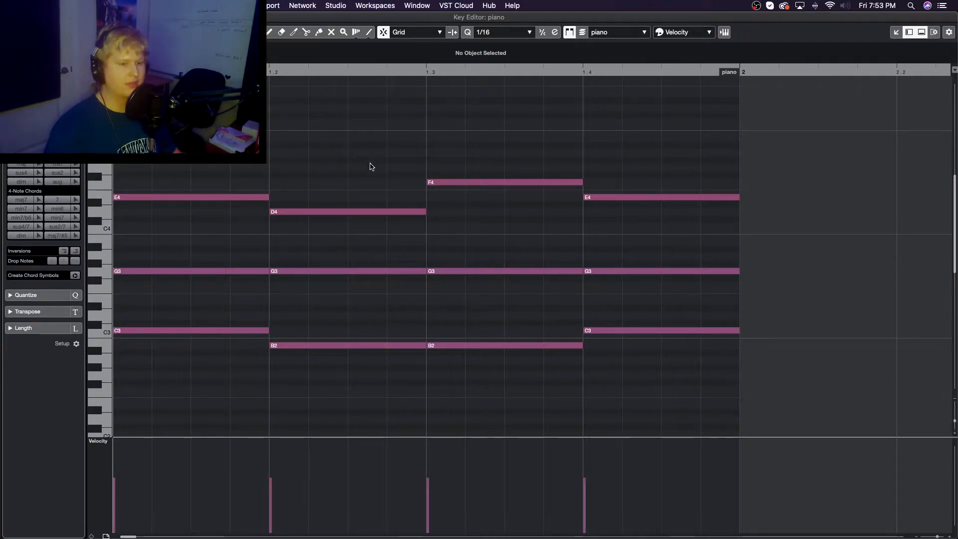
pyautogui.press('space')
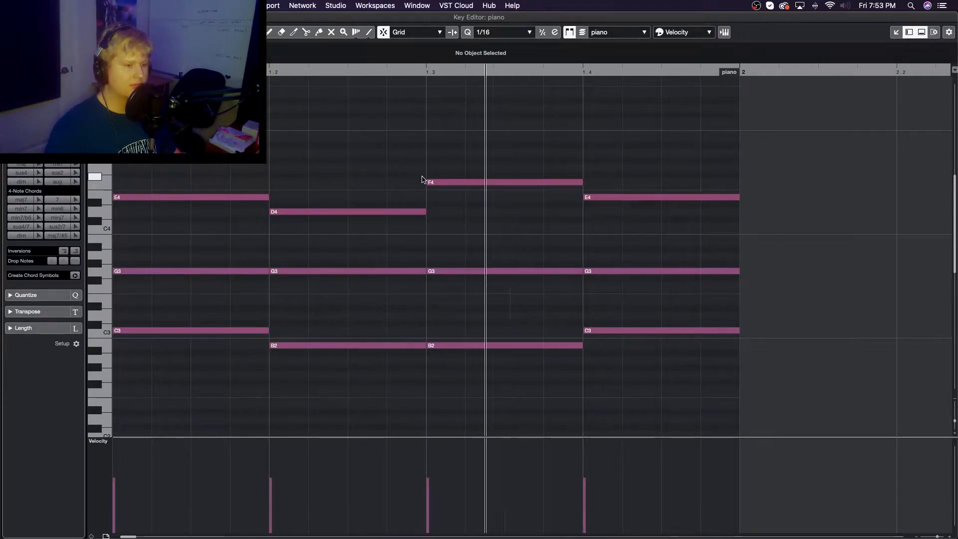
pyautogui.press('space')
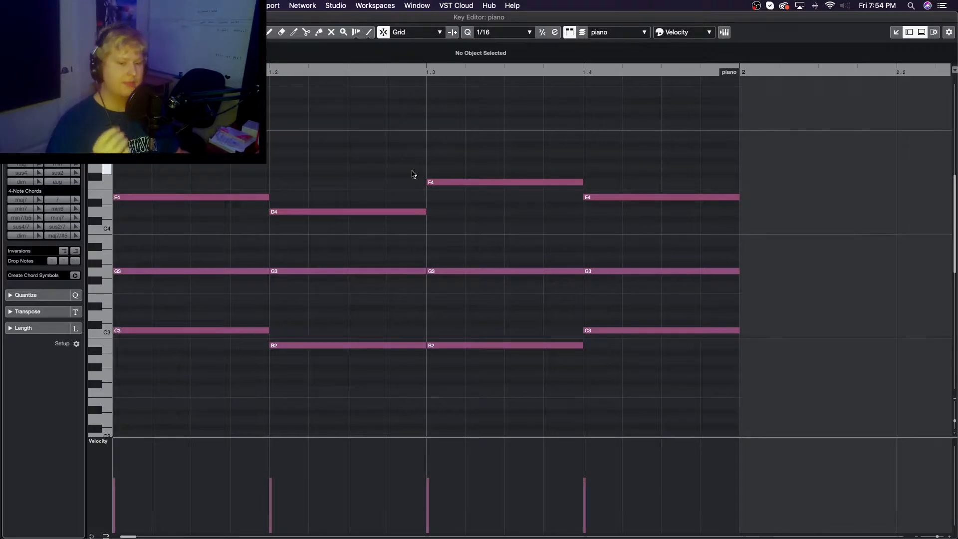
# Highlight the top melody notes E4, D4, F4 and E4 across the four chords, reviewing them separately from the lower harmony notes
pyautogui.moveTo(220, 221); pyautogui.dragTo(667, 152)
pyautogui.click(195, 227)
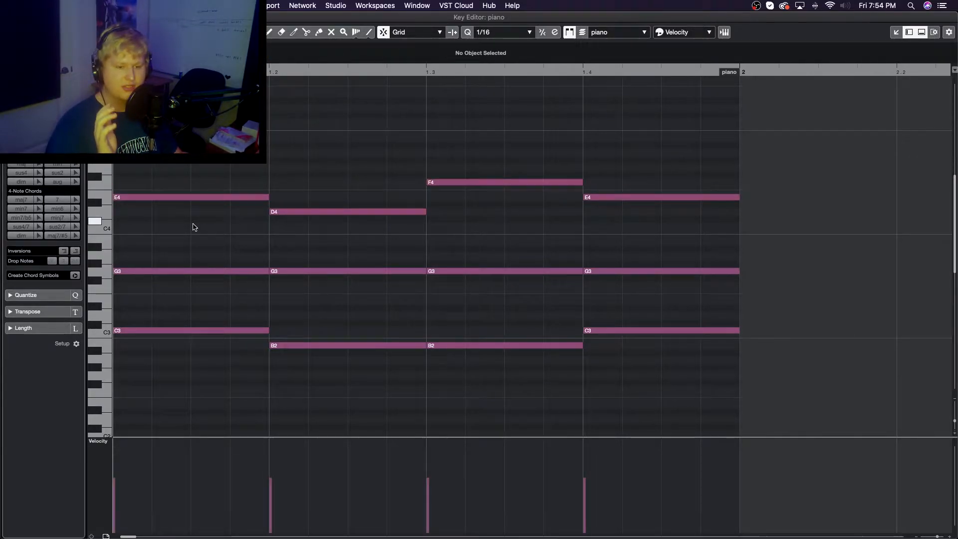
pyautogui.click(245, 198)
pyautogui.click(310, 212)
pyautogui.click(500, 183)
pyautogui.click(618, 199)
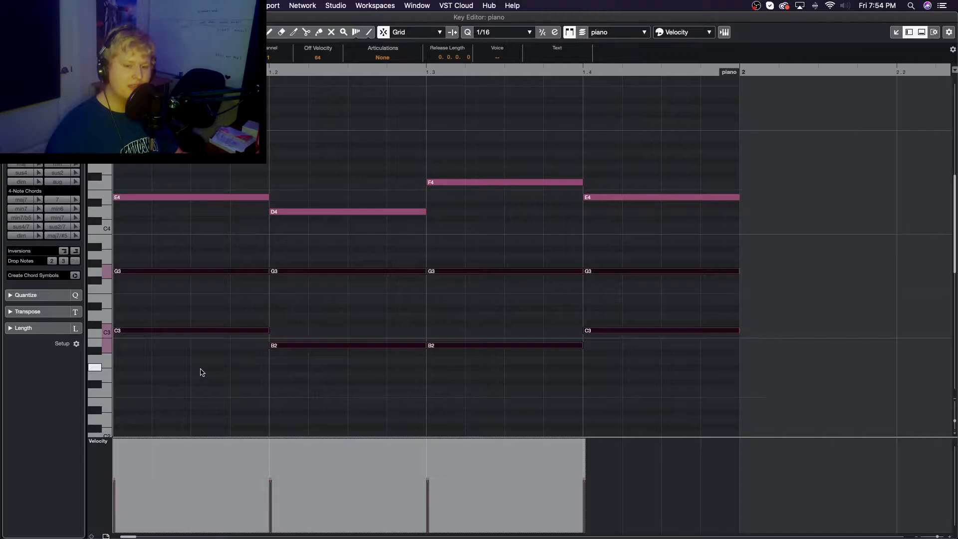
pyautogui.click(180, 356)
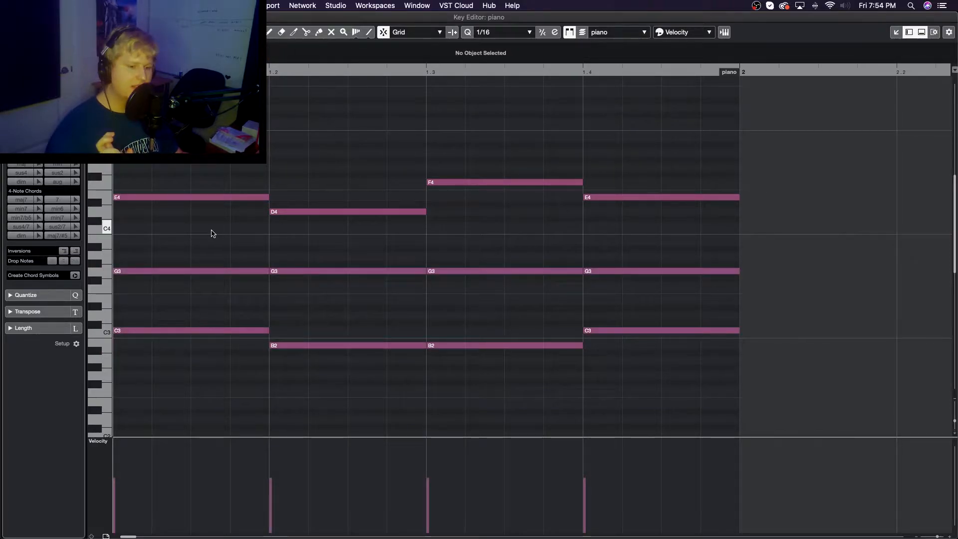
pyautogui.click(468, 182)
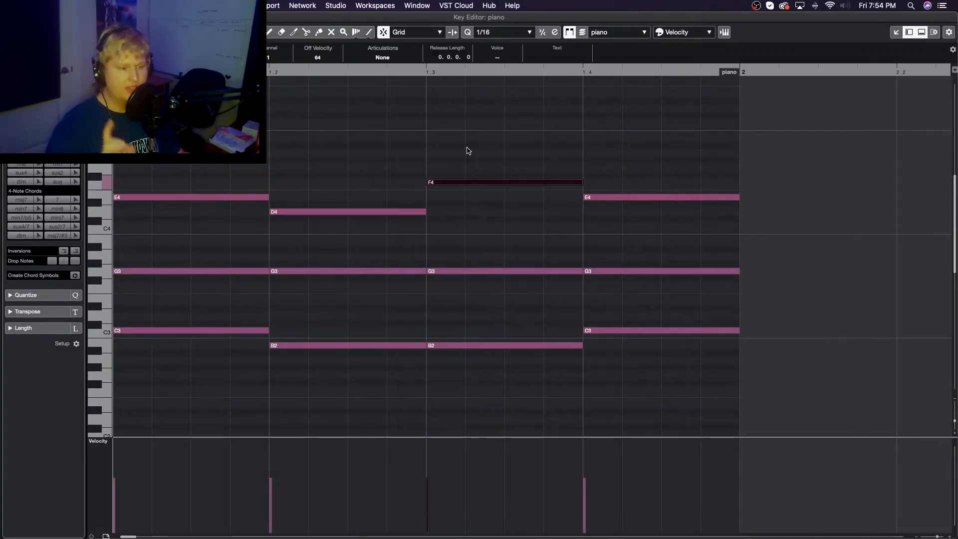
pyautogui.moveTo(620, 351); pyautogui.dragTo(613, 185)
# Shorten the top E4 note of the first chord from its end
pyautogui.scroll(-4, 614, 209)
pyautogui.scroll(-8, 615, 210)
pyautogui.scroll(7, 615, 210)
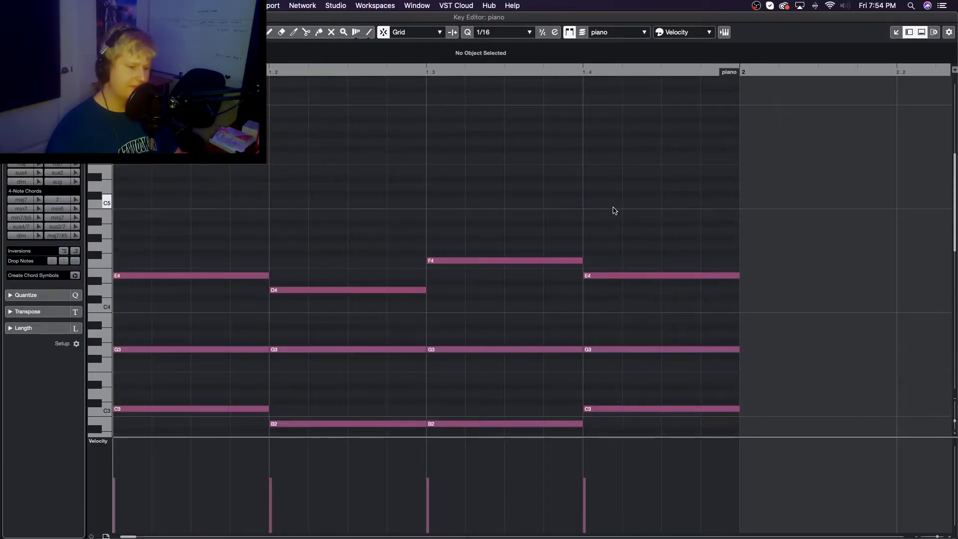
pyautogui.scroll(-3, 614, 209)
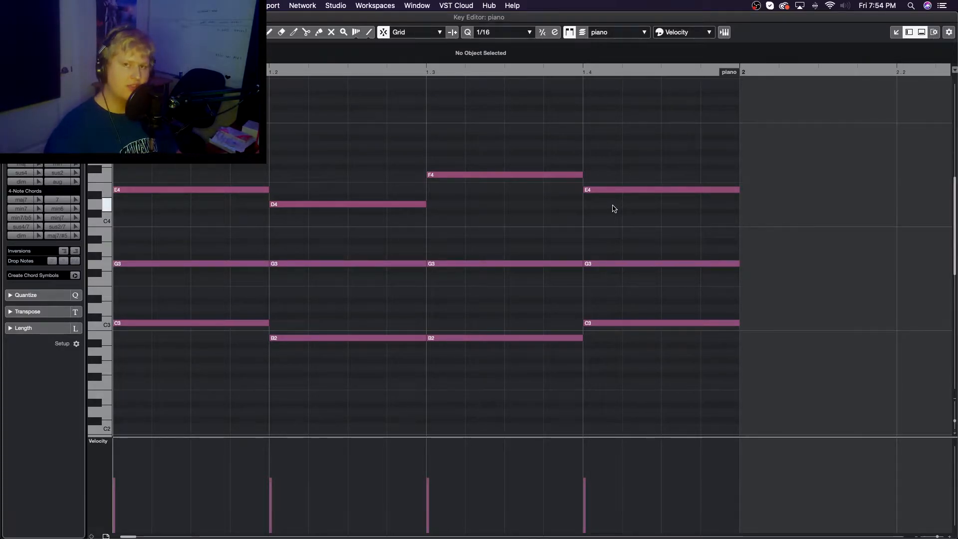
pyautogui.moveTo(268, 189); pyautogui.dragTo(230, 190)
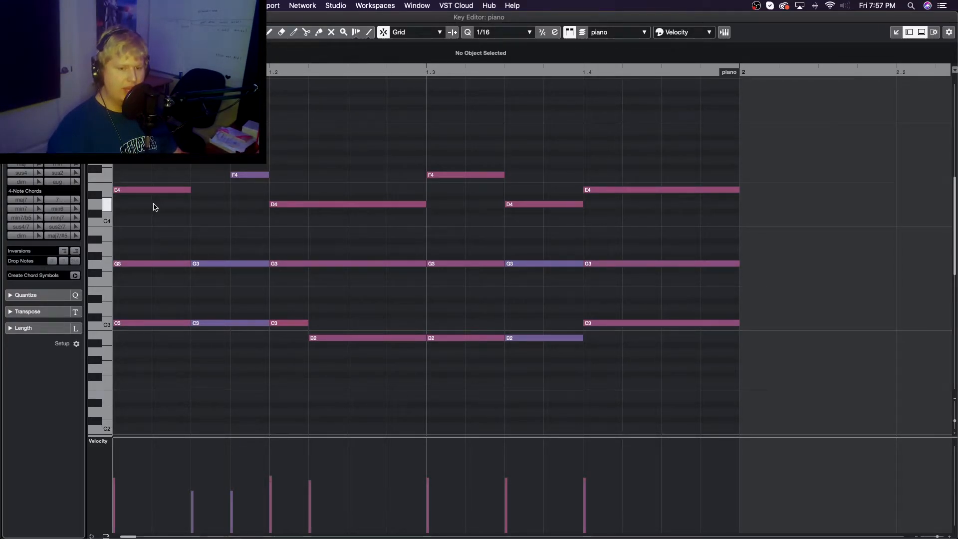
# Highlight the revised melody's main notes, the short F4 leading into the second chord, and the final E4
pyautogui.moveTo(154, 204); pyautogui.dragTo(417, 197)
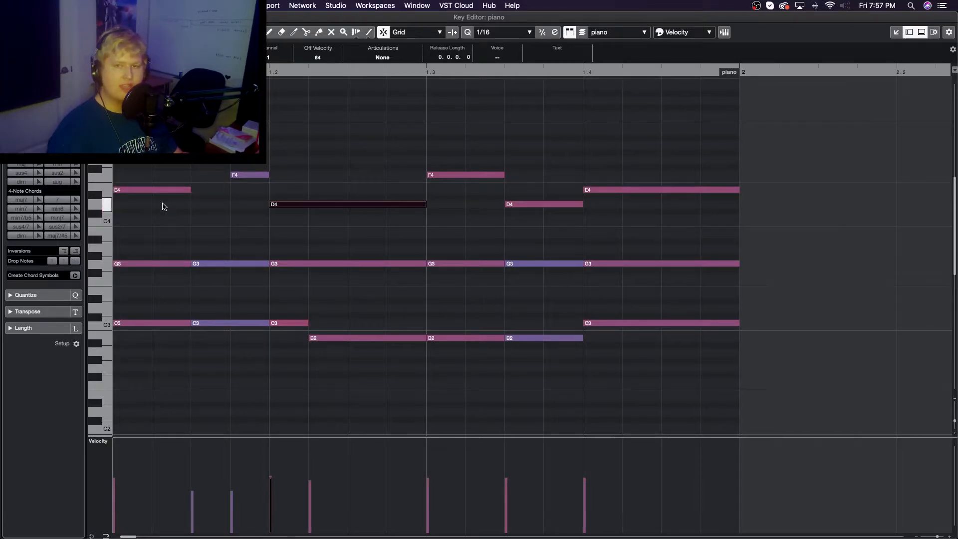
pyautogui.click(148, 190)
pyautogui.click(385, 204)
pyautogui.click(478, 183)
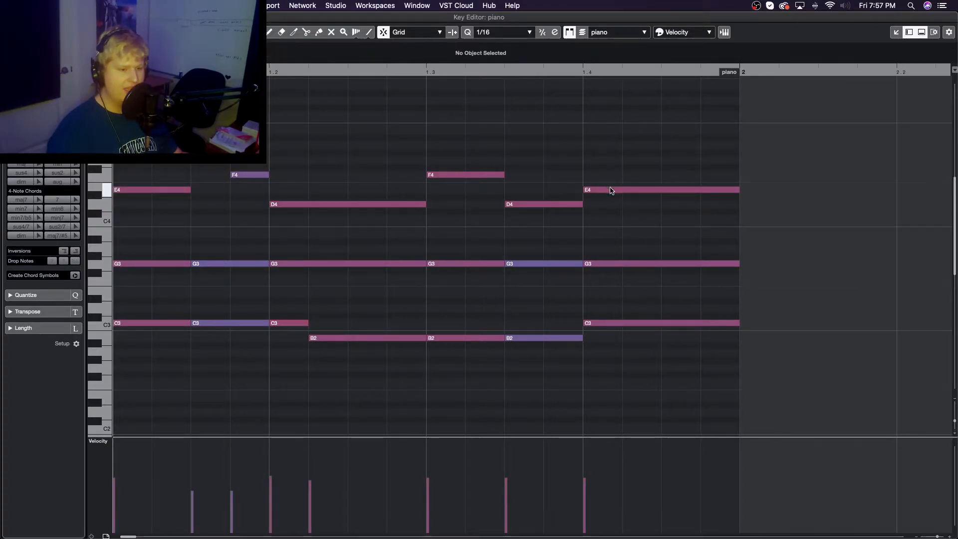
pyautogui.moveTo(251, 200); pyautogui.dragTo(219, 160)
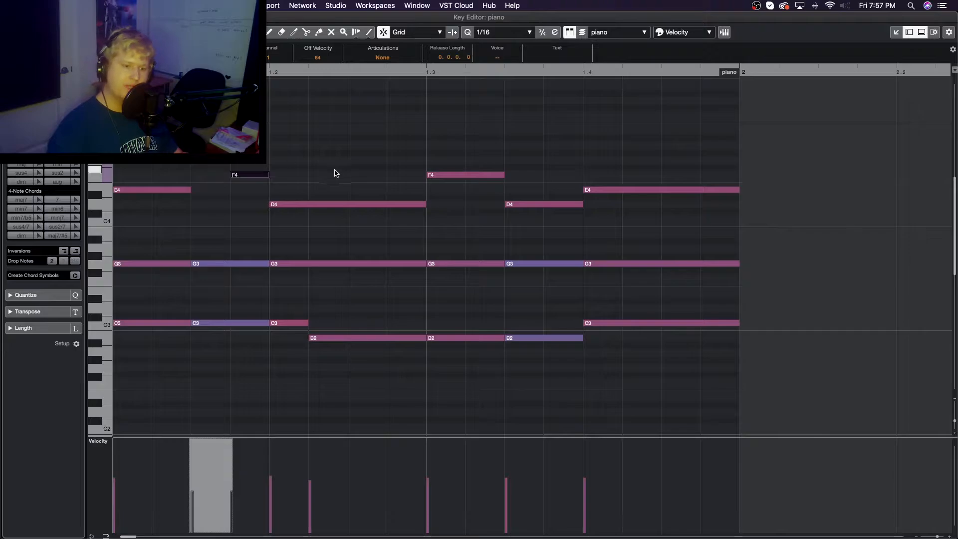
pyautogui.click(501, 216)
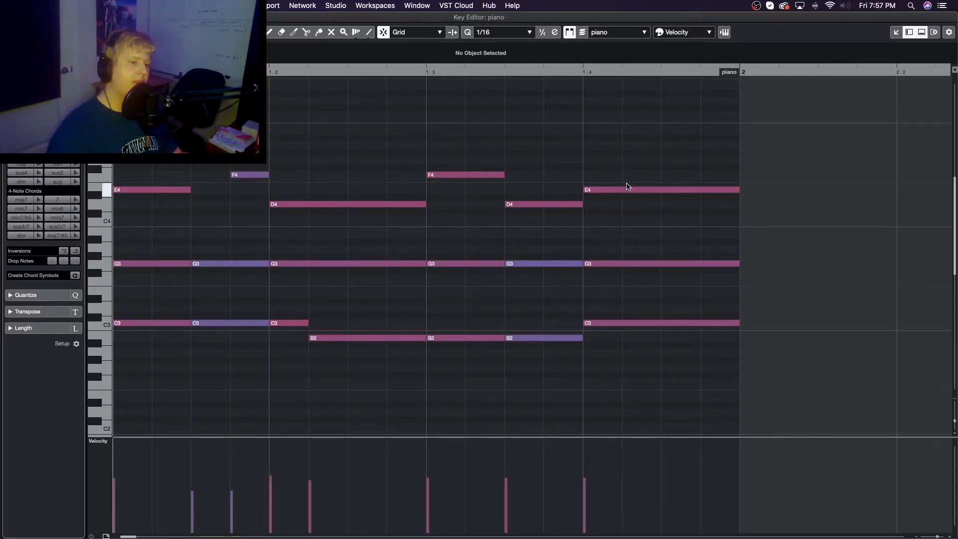
pyautogui.moveTo(612, 200); pyautogui.dragTo(612, 168)
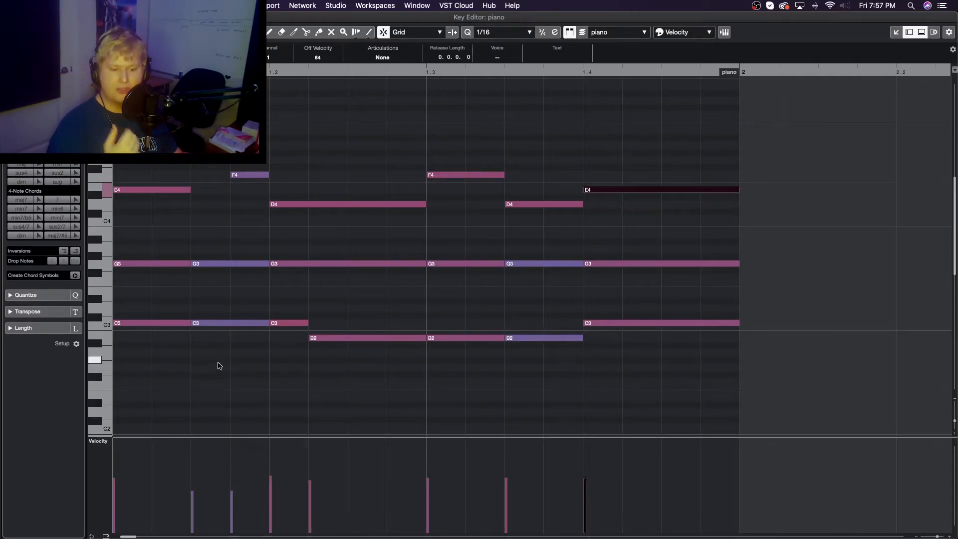
# Highlight the lower harmony notes before the second chord and the G3 and B2 pairs in the third, and play the part
pyautogui.moveTo(217, 366); pyautogui.dragTo(232, 220)
pyautogui.moveTo(463, 404); pyautogui.dragTo(520, 255)
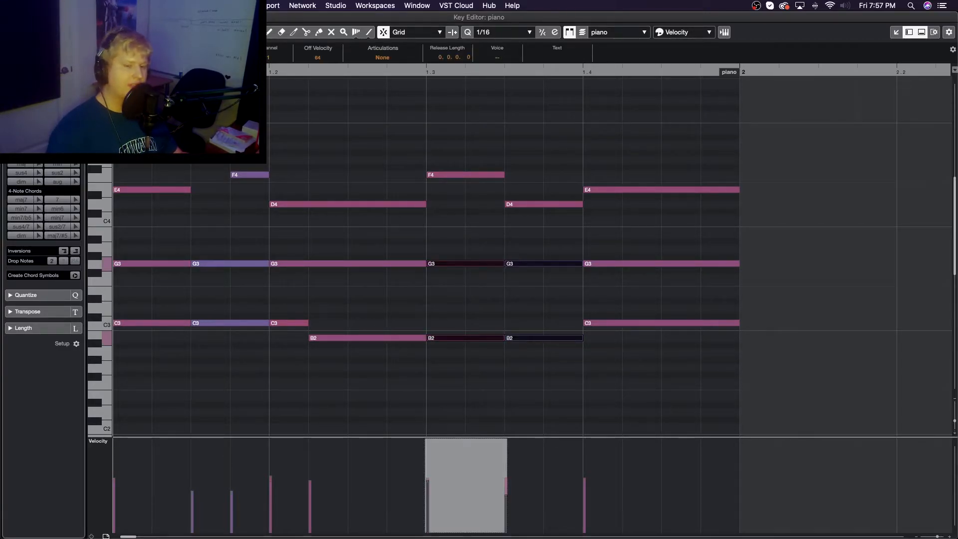
pyautogui.press('space')
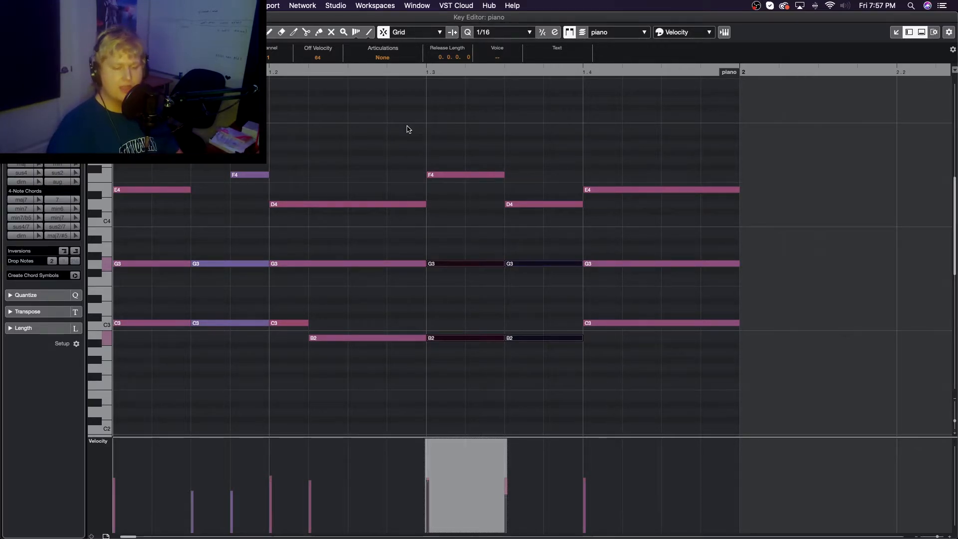
# Trace the lowest voice from the held C3 into its B2 resolution in the second chord, and play the part back
pyautogui.click(288, 323)
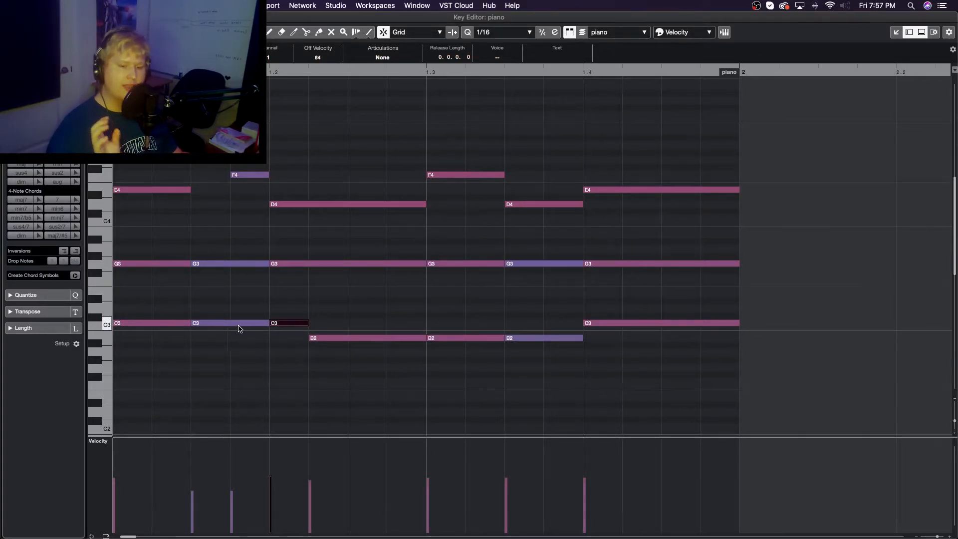
pyautogui.click(218, 322)
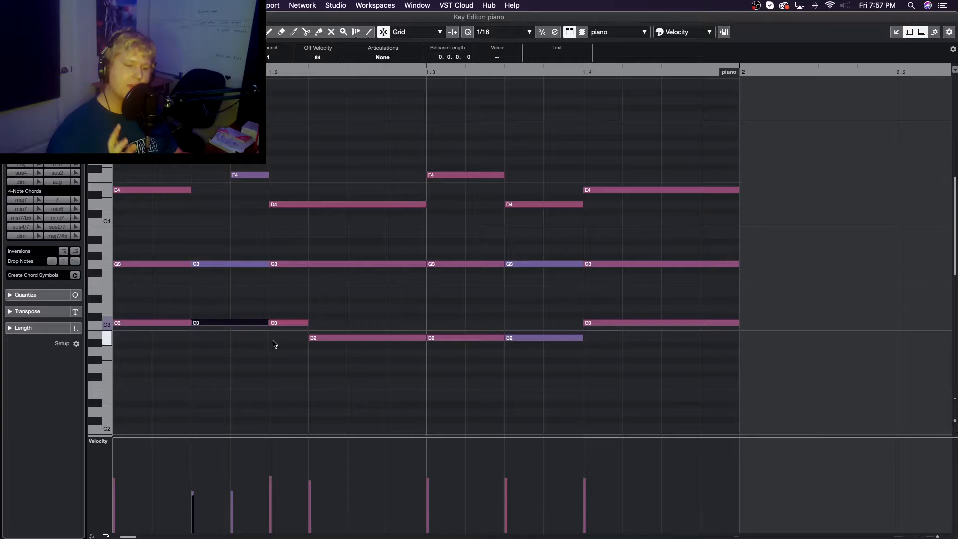
pyautogui.click(304, 325)
pyautogui.click(319, 338)
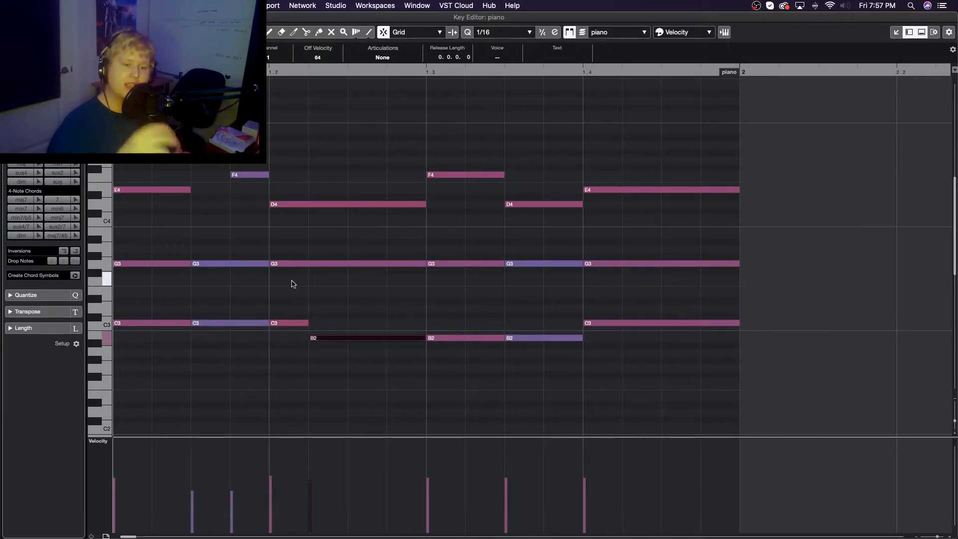
pyautogui.press('space')
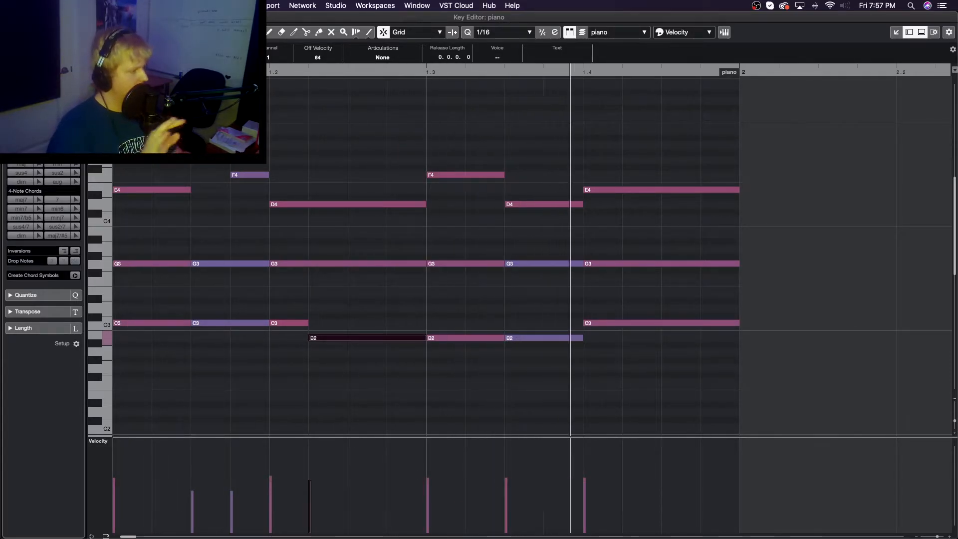
pyautogui.press('space')
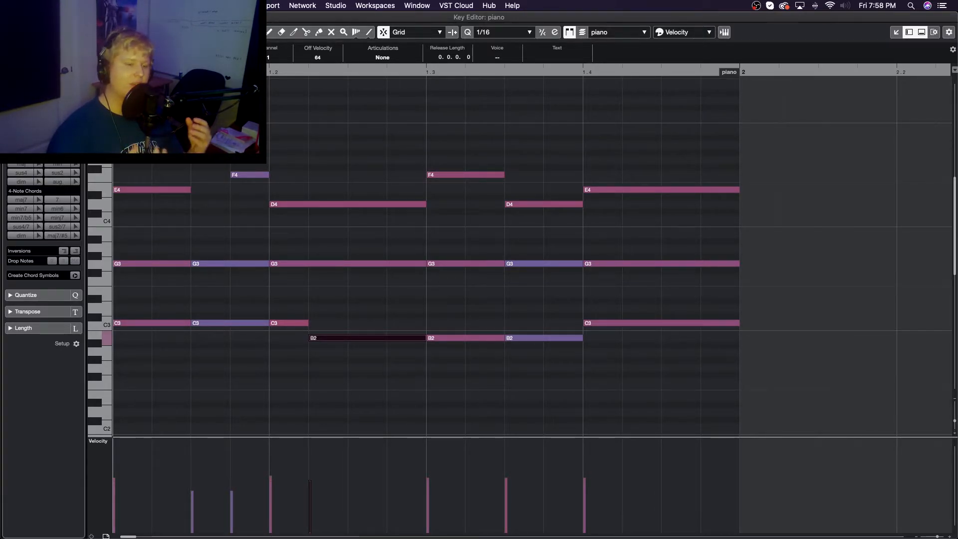
# Highlight the short F4 passing note, the suspended C3 in the second chord, and the B2 that follows it
pyautogui.moveTo(235, 206); pyautogui.dragTo(257, 165)
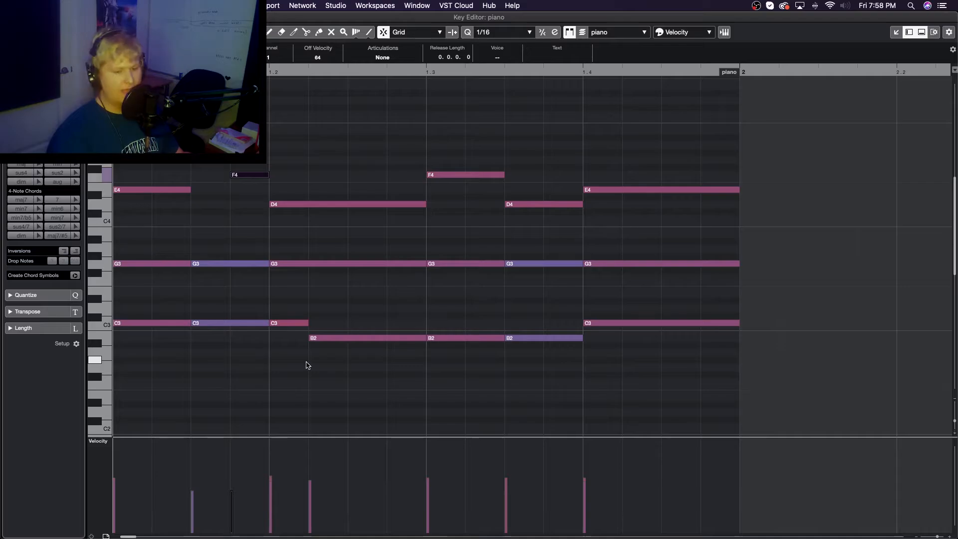
pyautogui.moveTo(302, 367); pyautogui.dragTo(285, 301)
pyautogui.moveTo(334, 402); pyautogui.dragTo(336, 337)
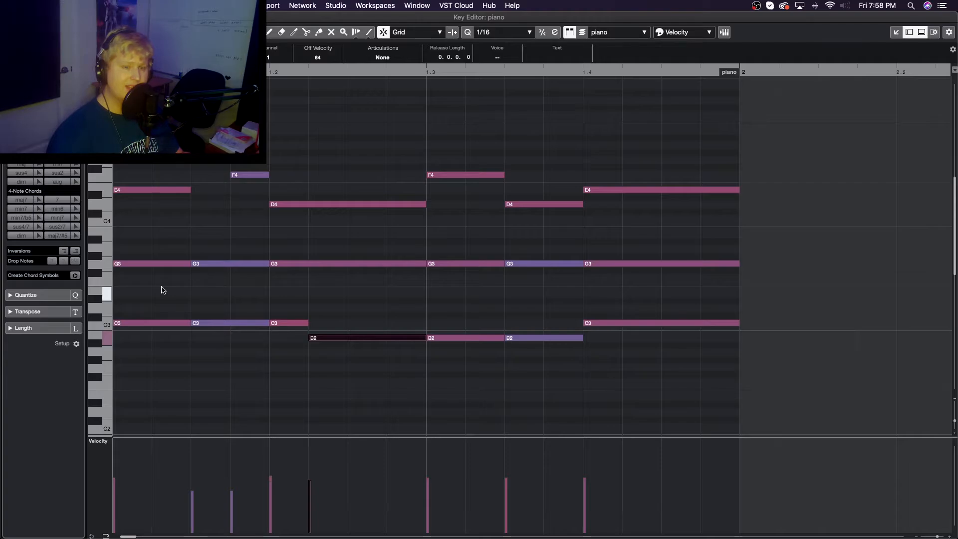
# Highlight the repeated G3 notes running through all the chords, and select the last G3
pyautogui.moveTo(148, 284); pyautogui.dragTo(738, 247)
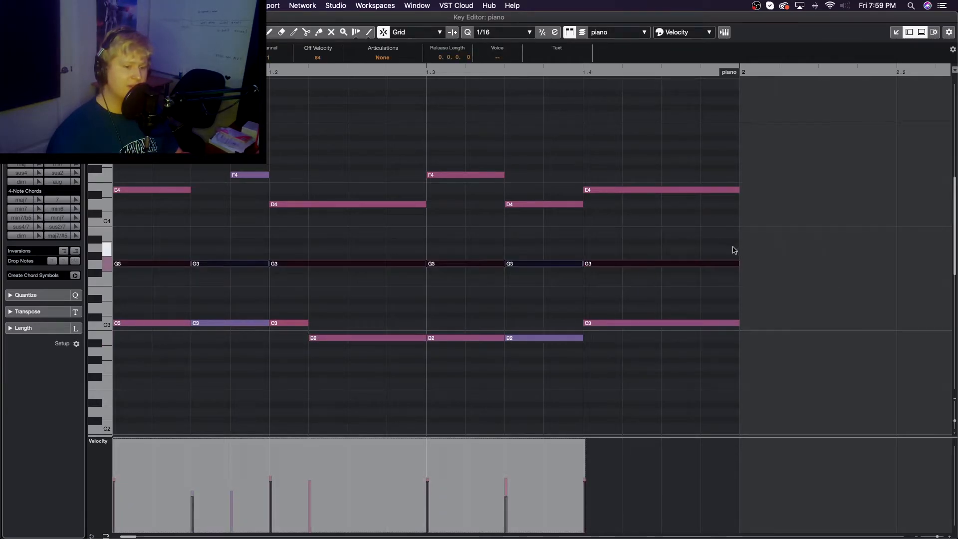
pyautogui.click(174, 284)
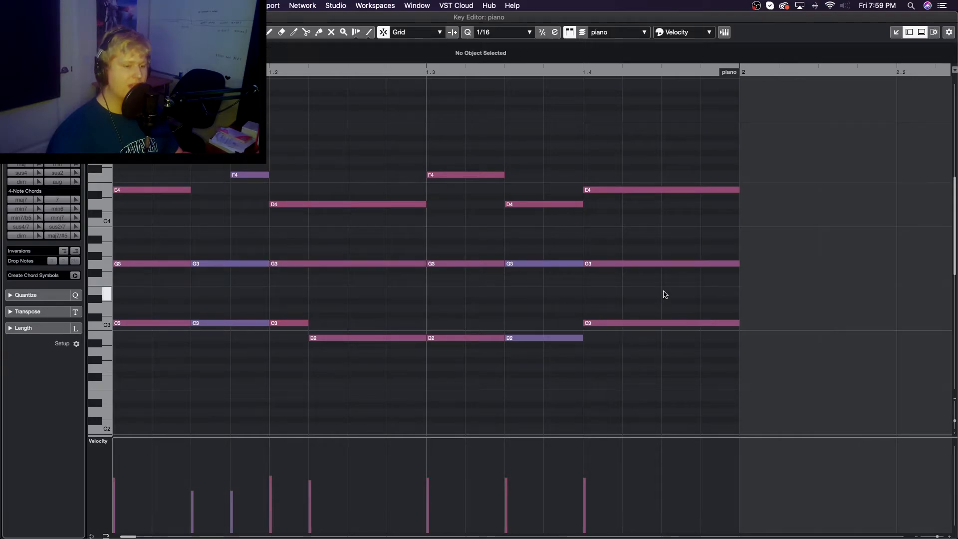
pyautogui.click(665, 264)
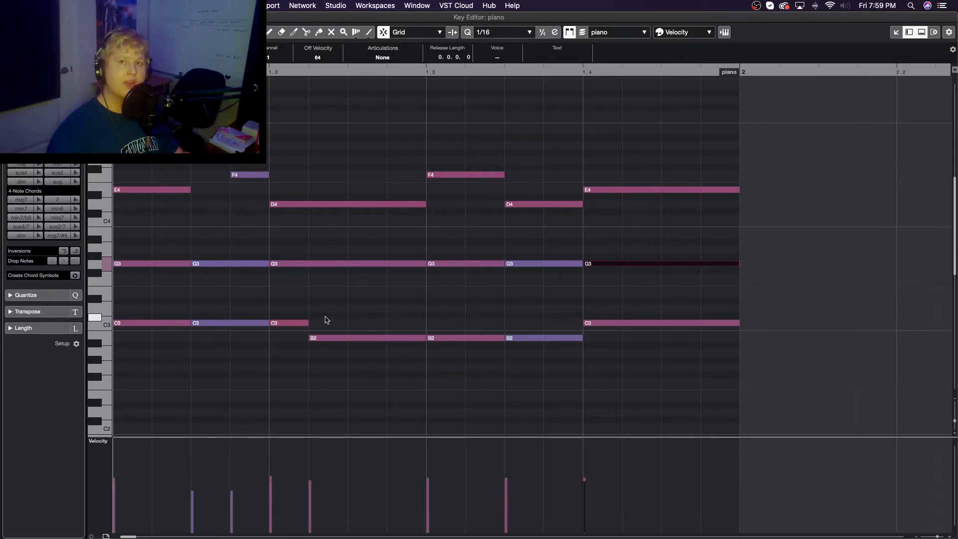
# Examine the bass notes together with the upper chord voices, with the note names readable
pyautogui.scroll(-5, 327, 320)
pyautogui.scroll(5, 327, 320)
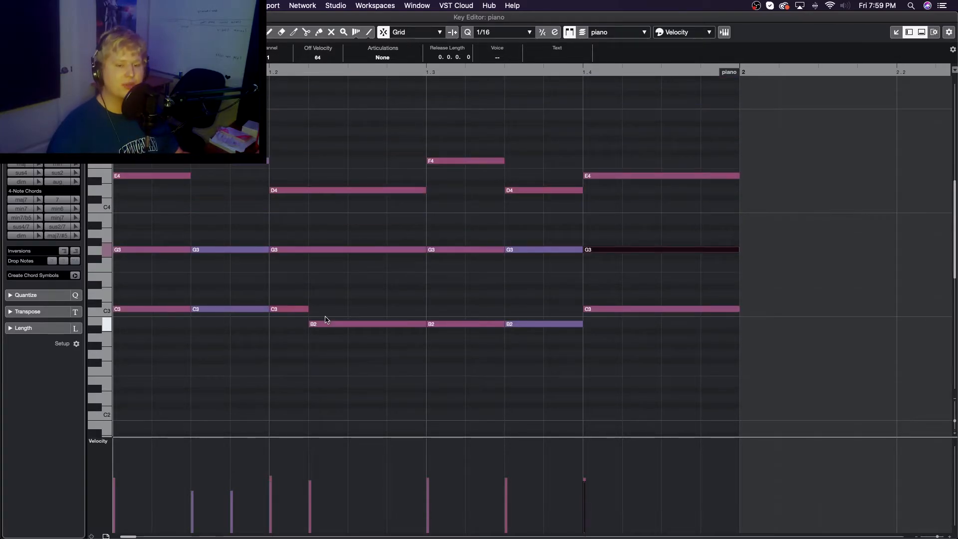
pyautogui.press('g')
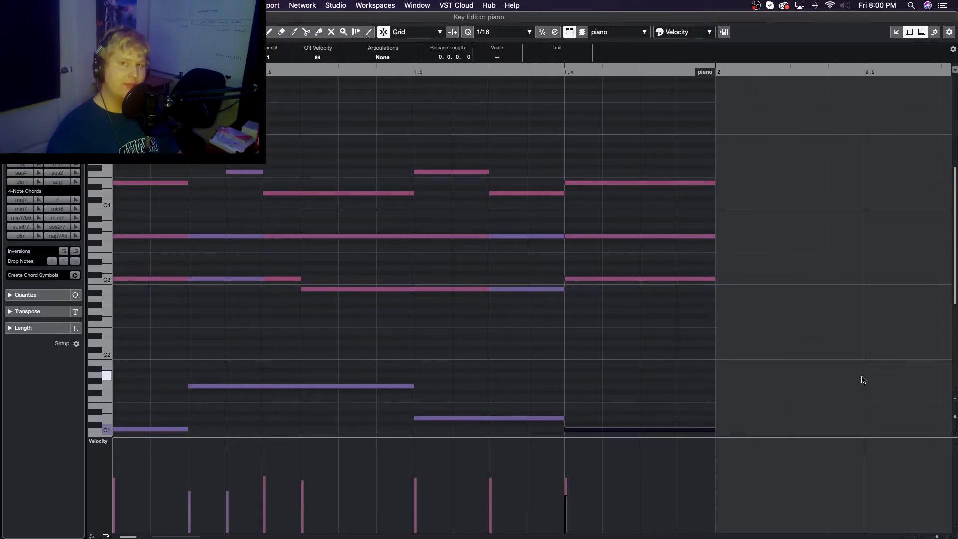
pyautogui.scroll(-3, 849, 379)
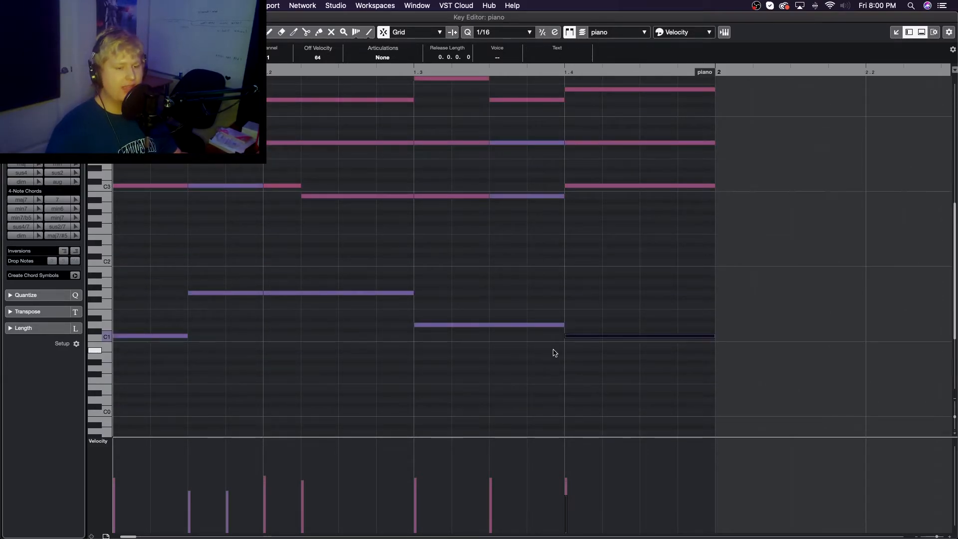
pyautogui.scroll(3, 553, 352)
pyautogui.scroll(2, 554, 353)
pyautogui.hscroll(-3, 554, 352)
pyautogui.hscroll(2, 555, 350)
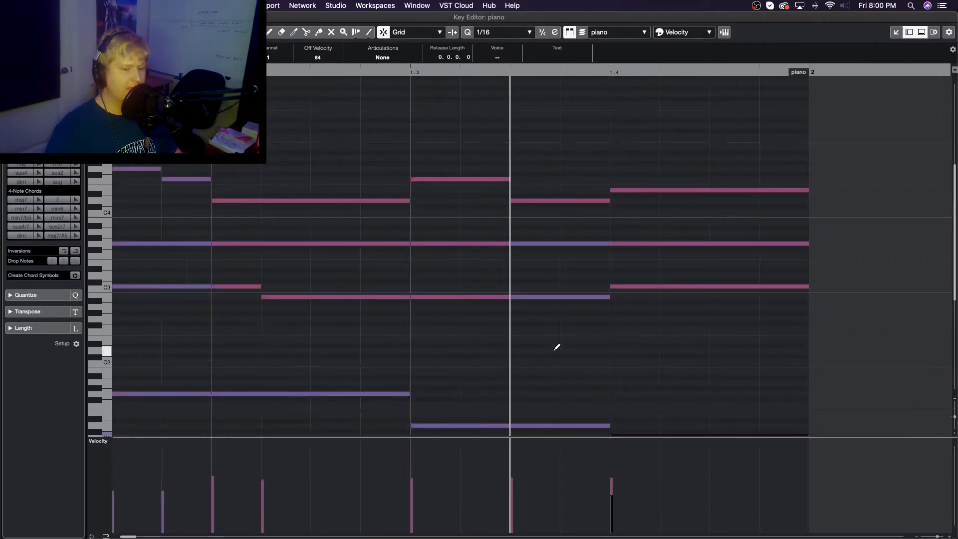
pyautogui.scroll(3, 554, 352)
pyautogui.scroll(-3, 554, 352)
pyautogui.scroll(-2, 554, 352)
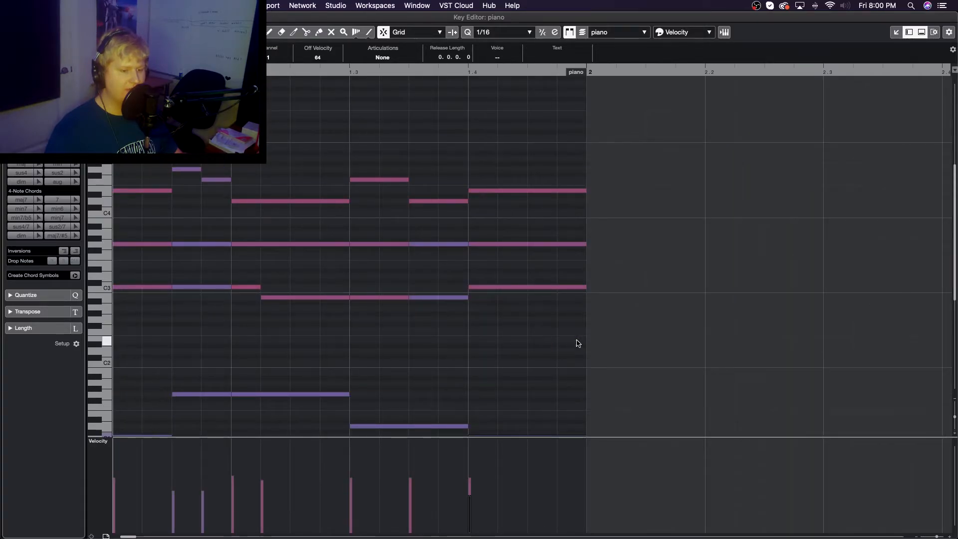
pyautogui.moveTo(955, 417); pyautogui.dragTo(955, 421)
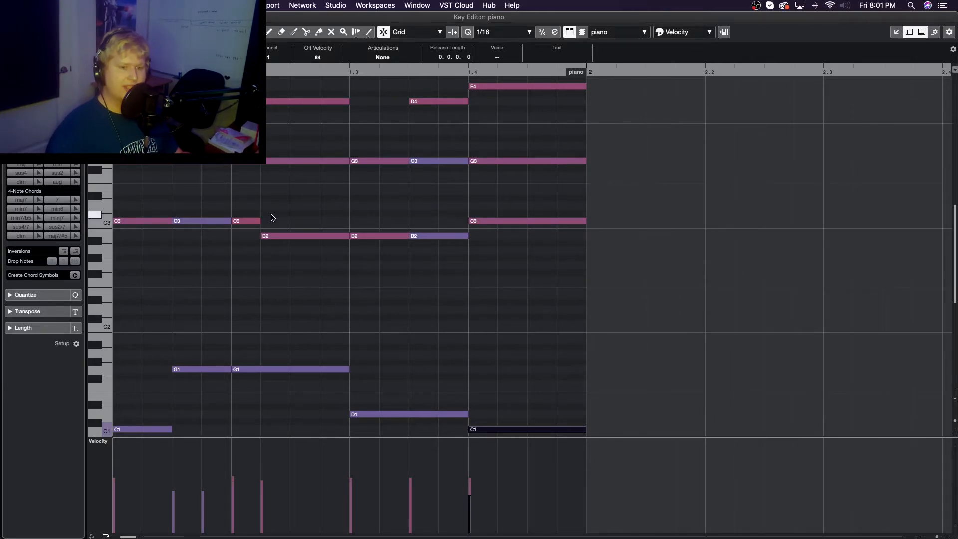
pyautogui.moveTo(955, 423); pyautogui.dragTo(954, 422)
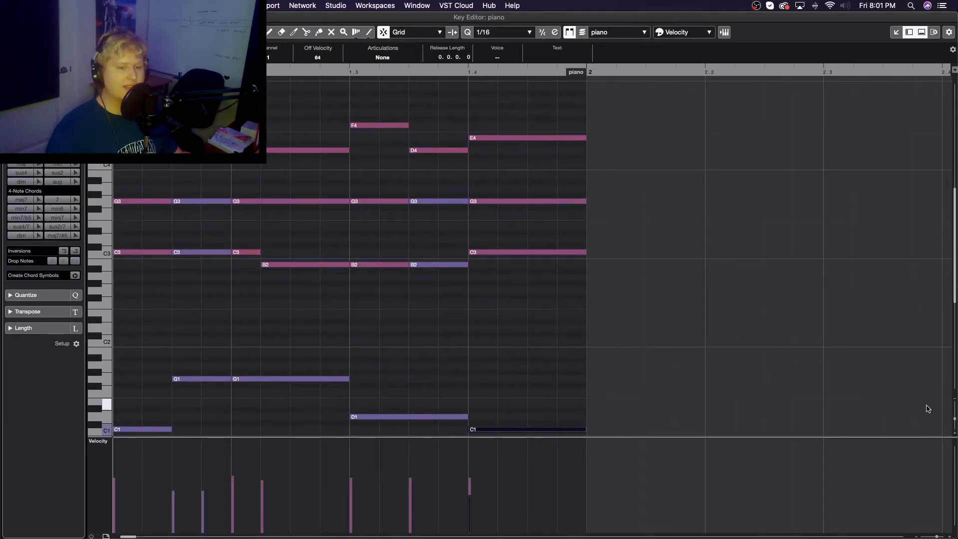
# Play back the full progression with the bass line and review the notes of all voices
pyautogui.press('space')
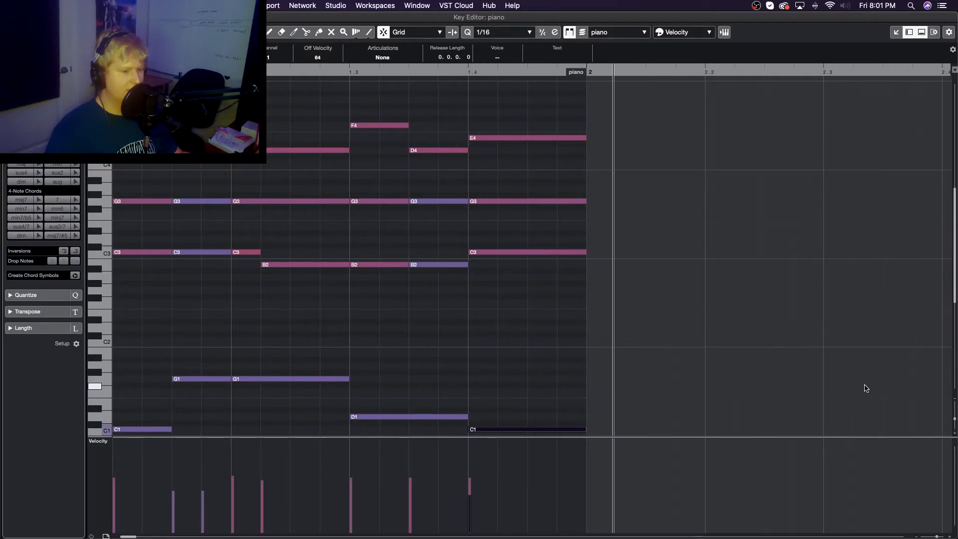
pyautogui.press('space')
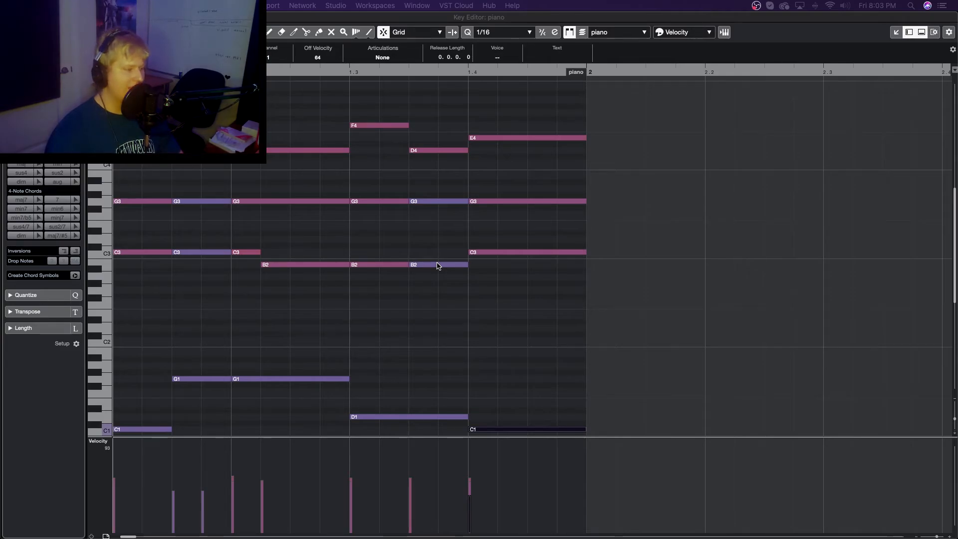
pyautogui.scroll(1, 429, 265)
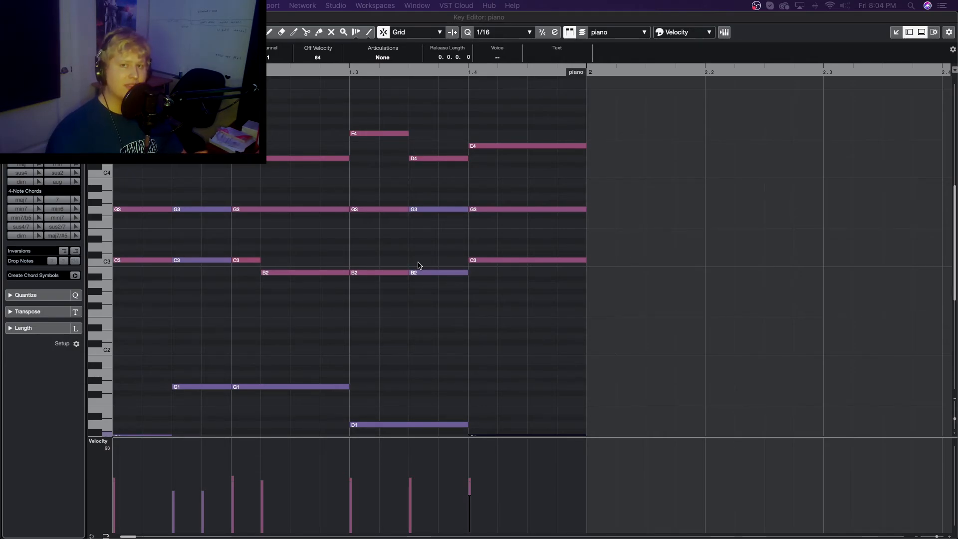
pyautogui.scroll(-1, 427, 342)
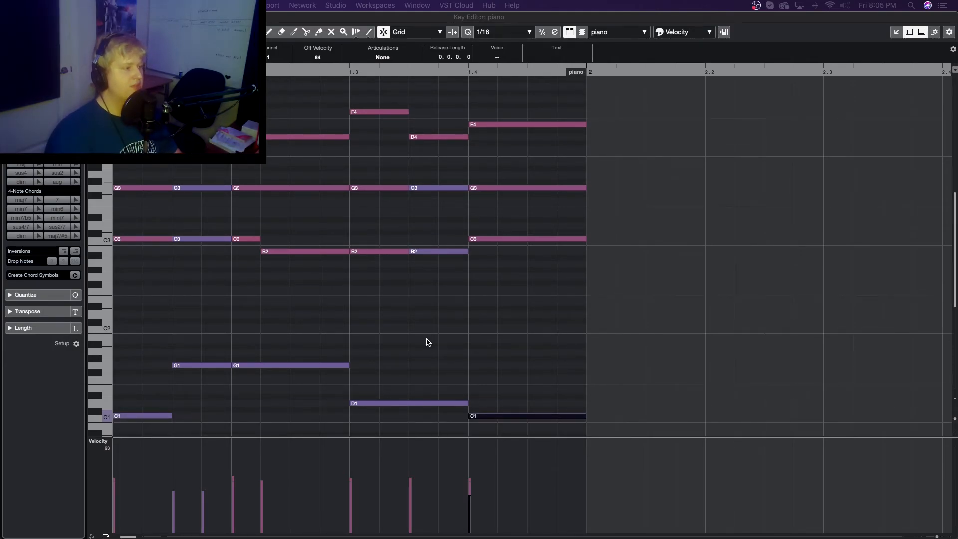